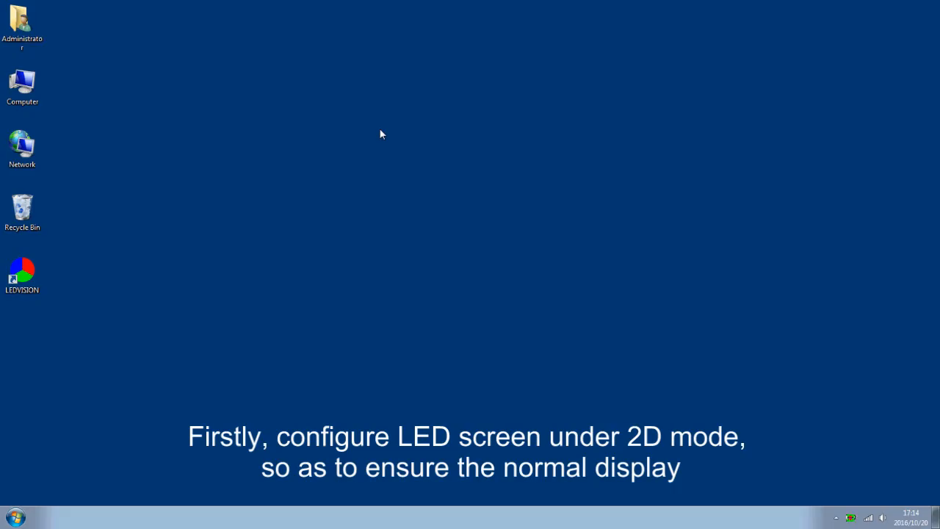
# Step: Launch LEDVISION from the desktop, move its window higher on the screen, and open the screen control window
pyautogui.click(31, 279)
pyautogui.doubleClick(31, 279)
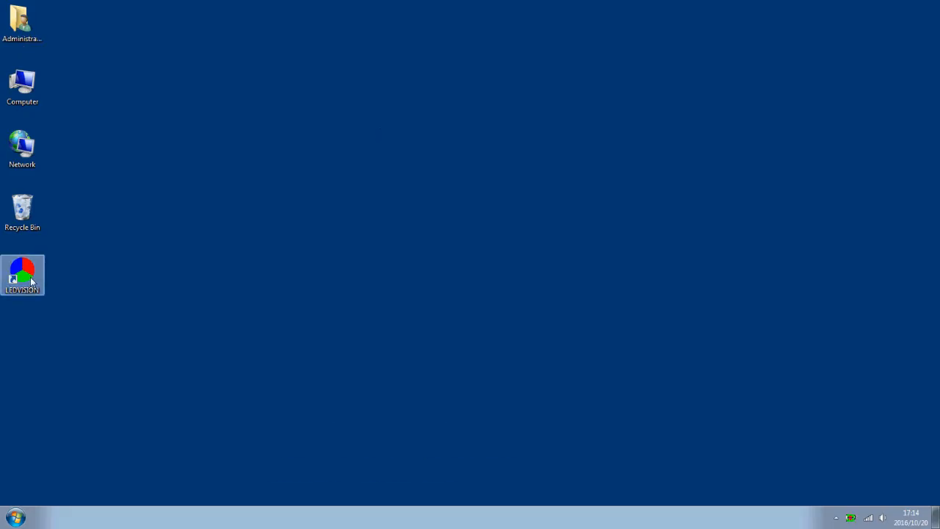
pyautogui.moveTo(522, 245); pyautogui.dragTo(523, 48)
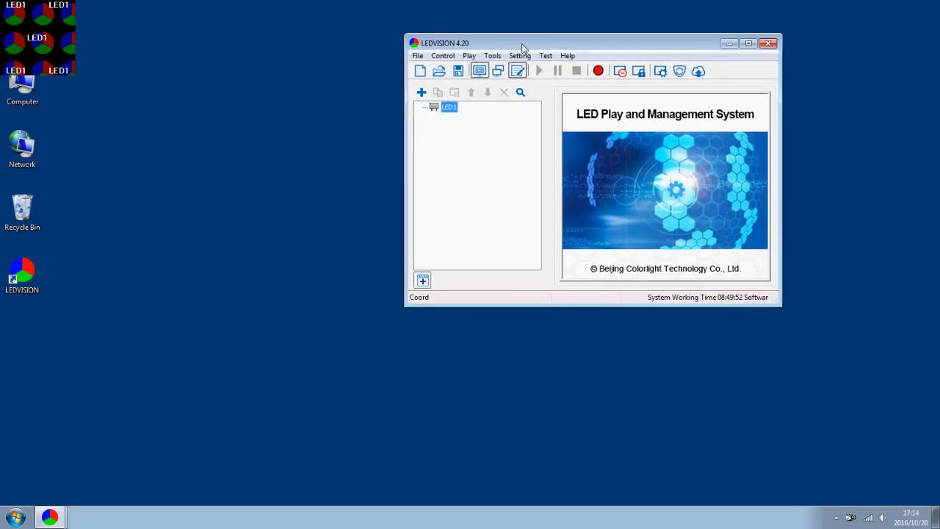
pyautogui.click(451, 58)
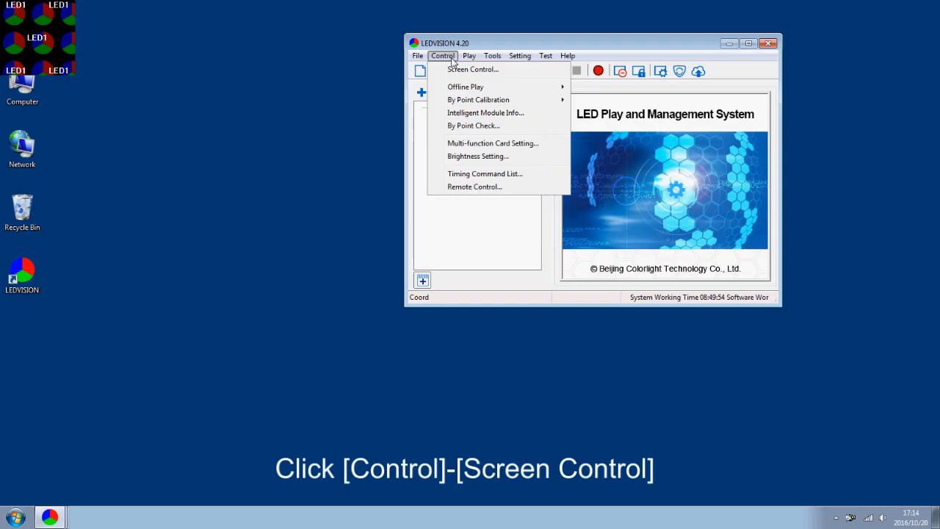
pyautogui.click(461, 70)
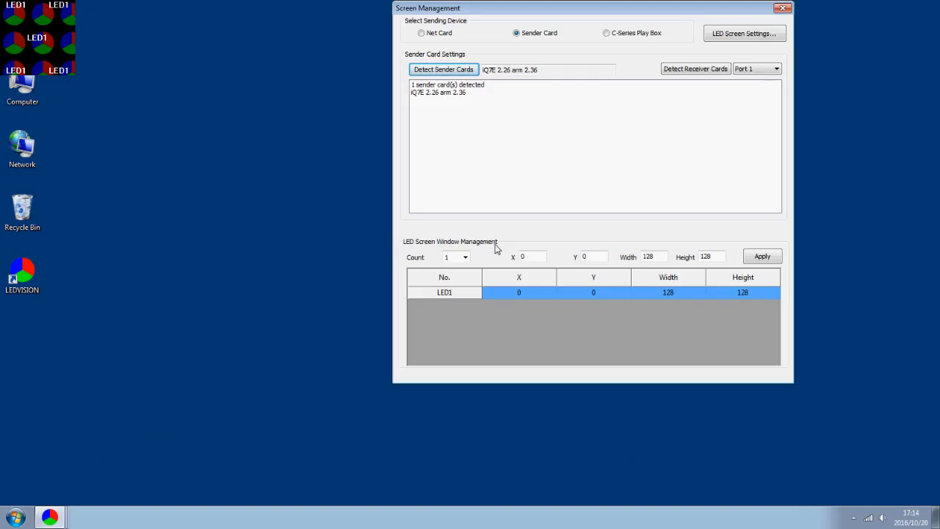
# Step: Set the LED1 screen window to width 512 and height 256, and apply the size
pyautogui.click(661, 259)
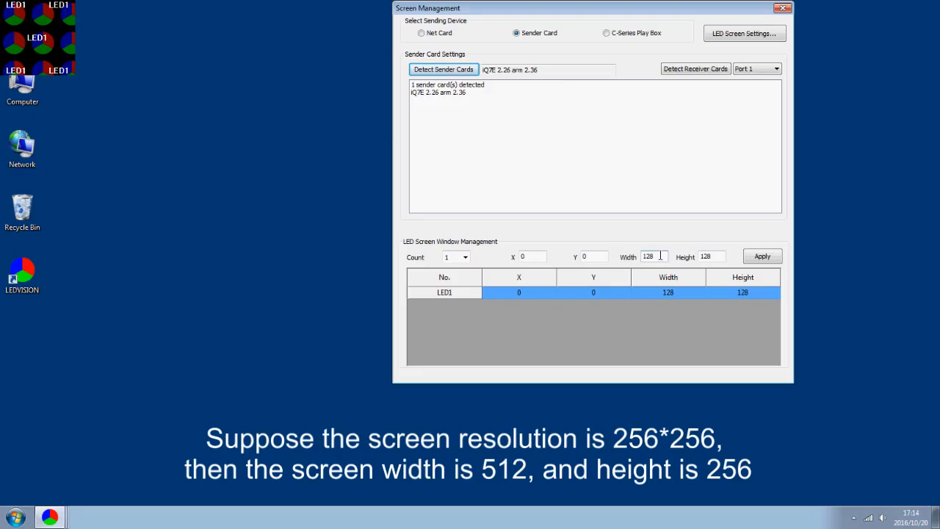
pyautogui.moveTo(659, 255); pyautogui.dragTo(635, 258)
pyautogui.write('512')
pyautogui.moveTo(709, 259); pyautogui.dragTo(693, 265)
pyautogui.write('256')
pyautogui.click(761, 257)
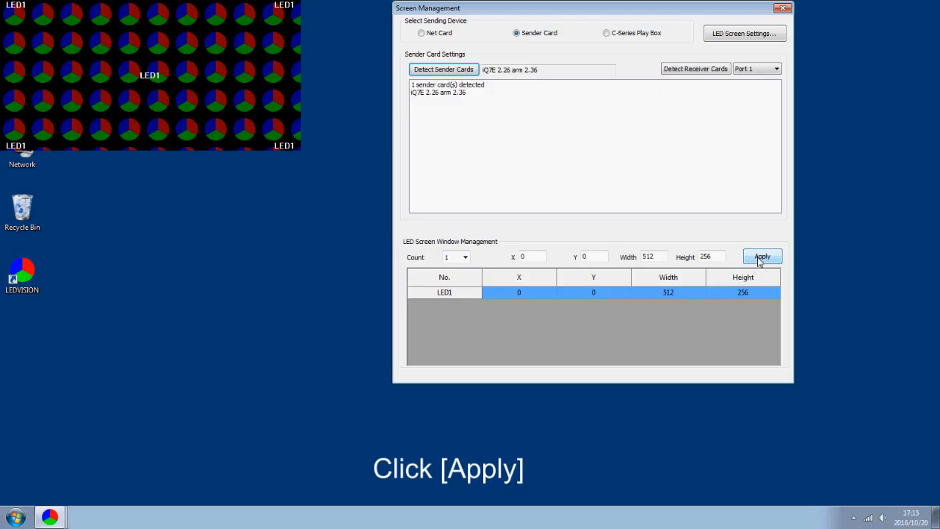
# Step: Open the LED screen settings with the admin password and display each port's area coordinates in the connection parameters
pyautogui.click(743, 37)
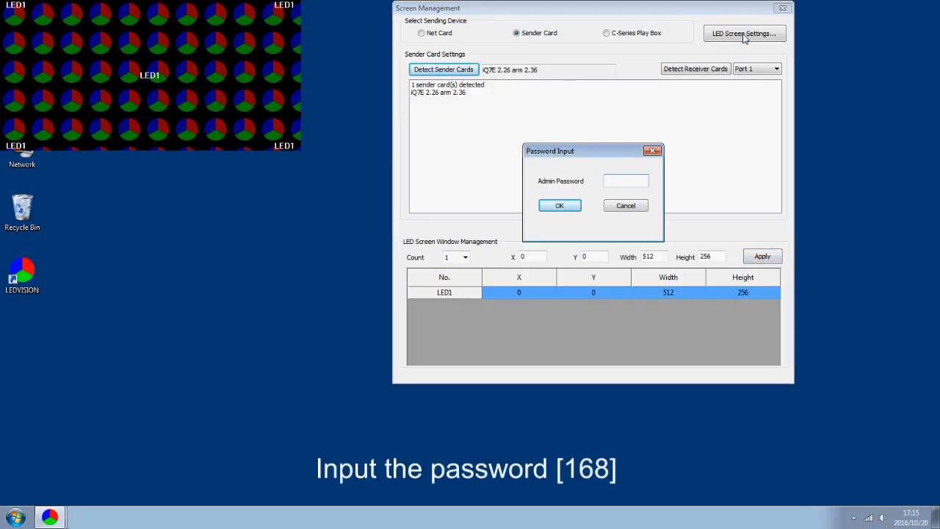
pyautogui.write('168')
pyautogui.press('Return')
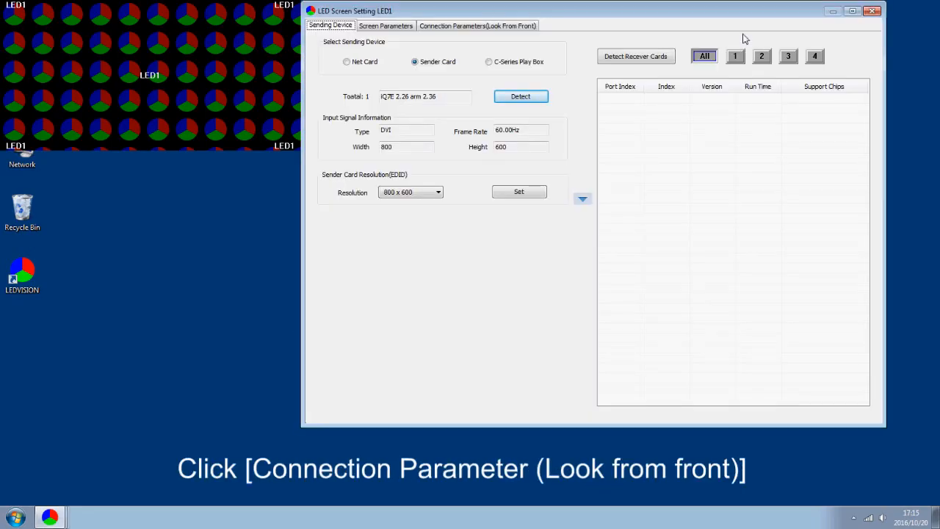
pyautogui.click(477, 27)
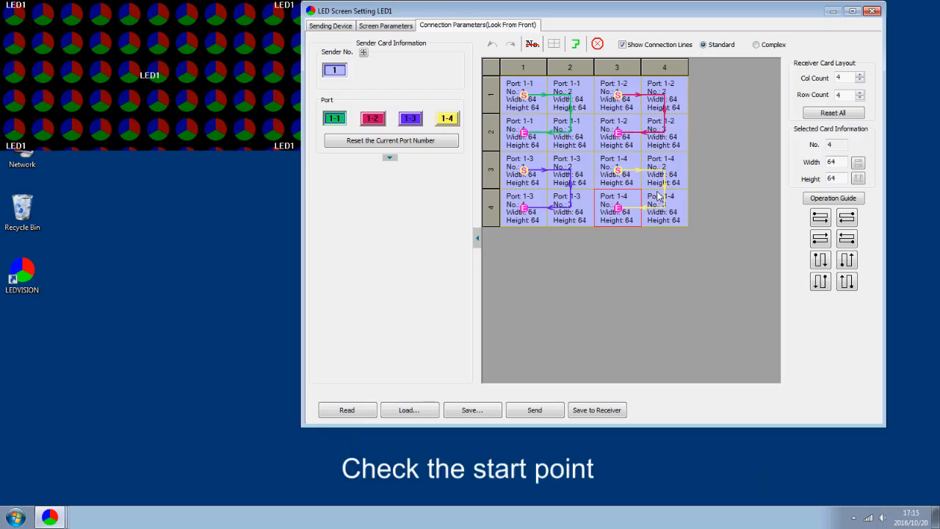
pyautogui.click(389, 157)
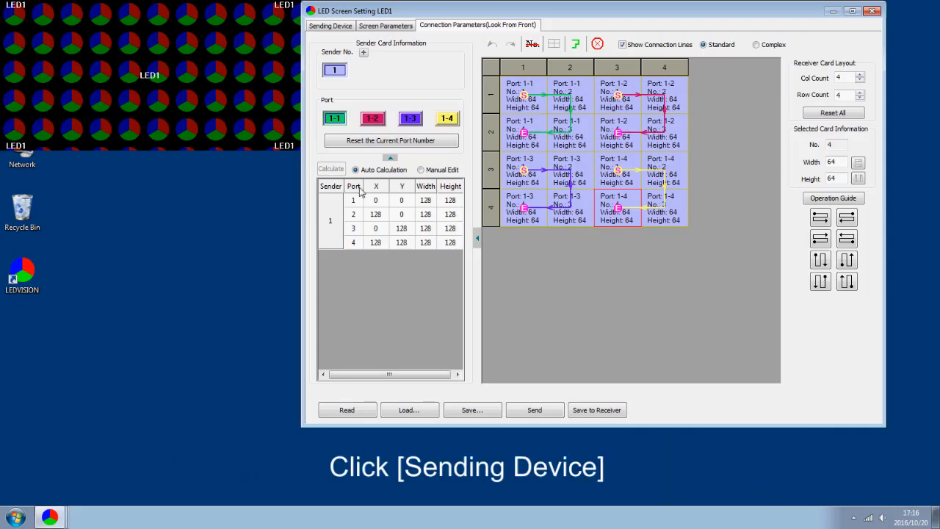
# Step: Set the sender card's EDID resolution to the computer's 1600 x 900(PC) in the sending device settings
pyautogui.click(321, 27)
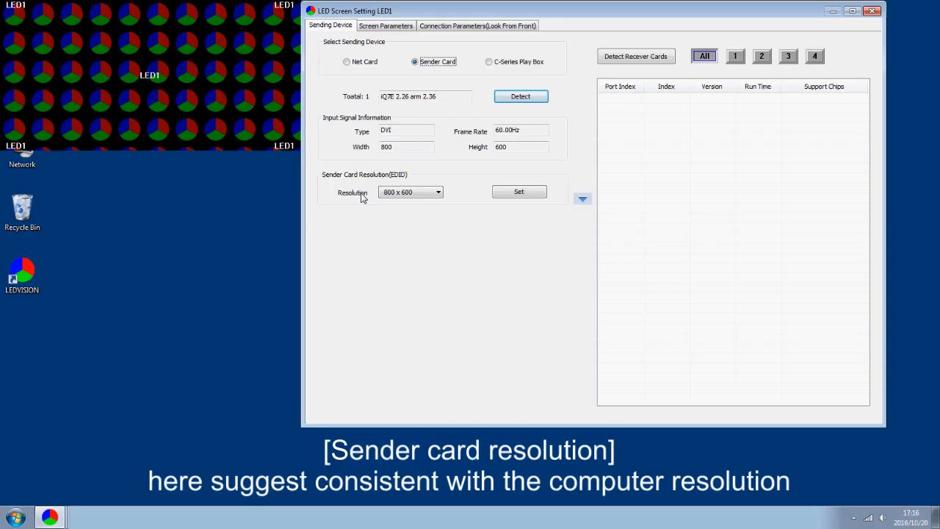
pyautogui.click(416, 193)
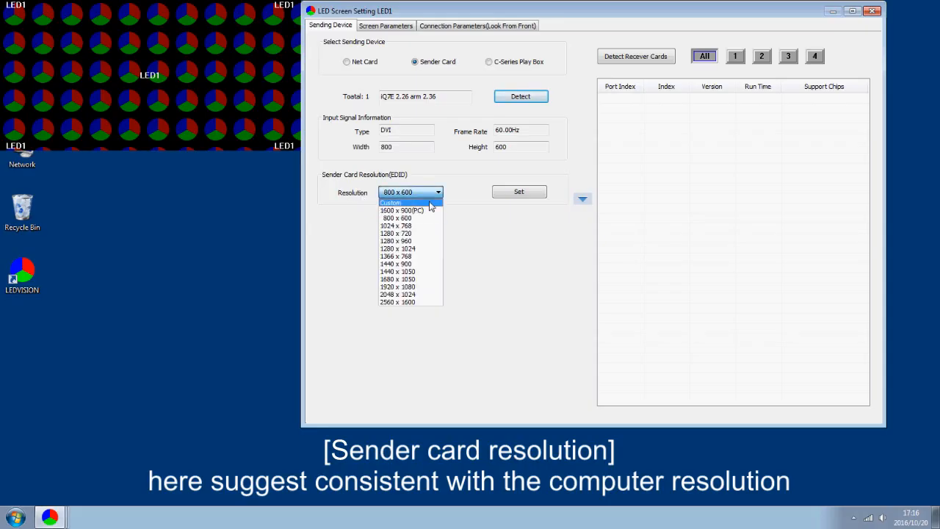
pyautogui.click(433, 213)
pyautogui.click(523, 194)
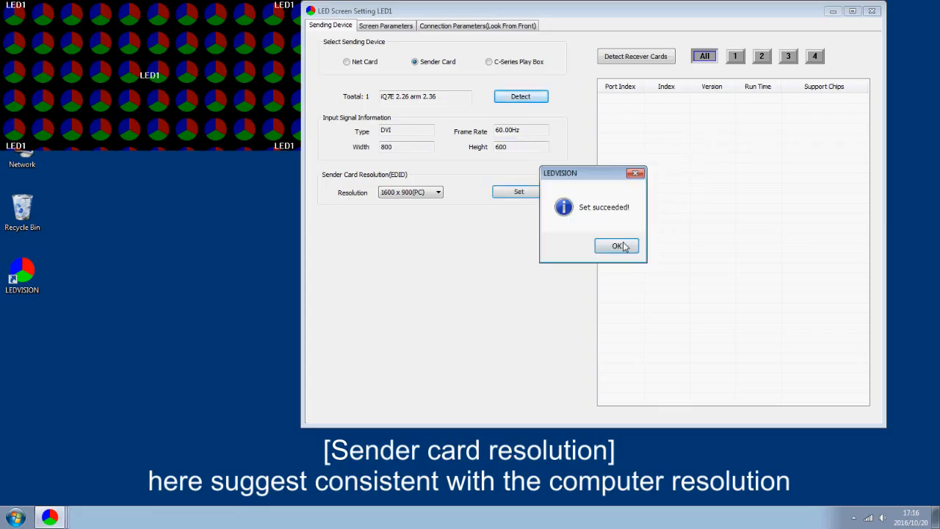
pyautogui.click(628, 246)
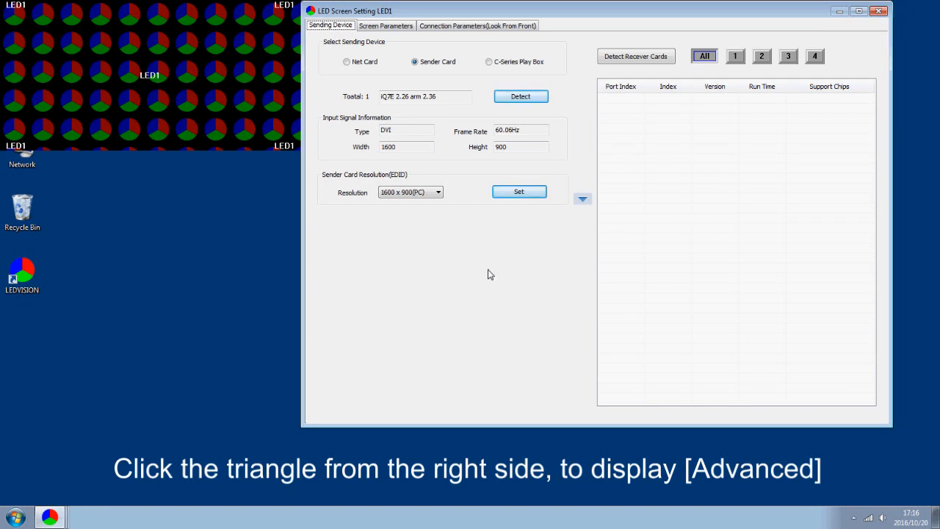
# Step: Expand the sender card's advanced settings and enable 3D in the 3D parameters
pyautogui.click(581, 200)
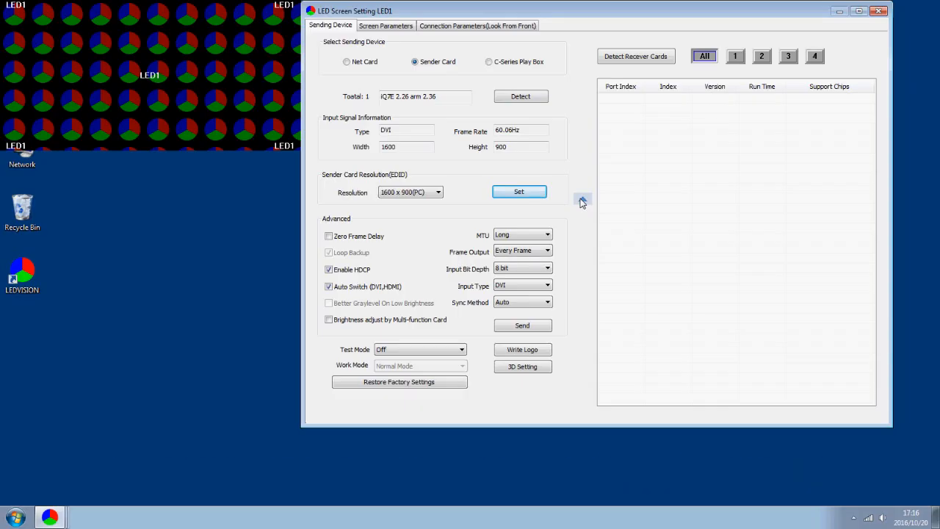
pyautogui.click(542, 367)
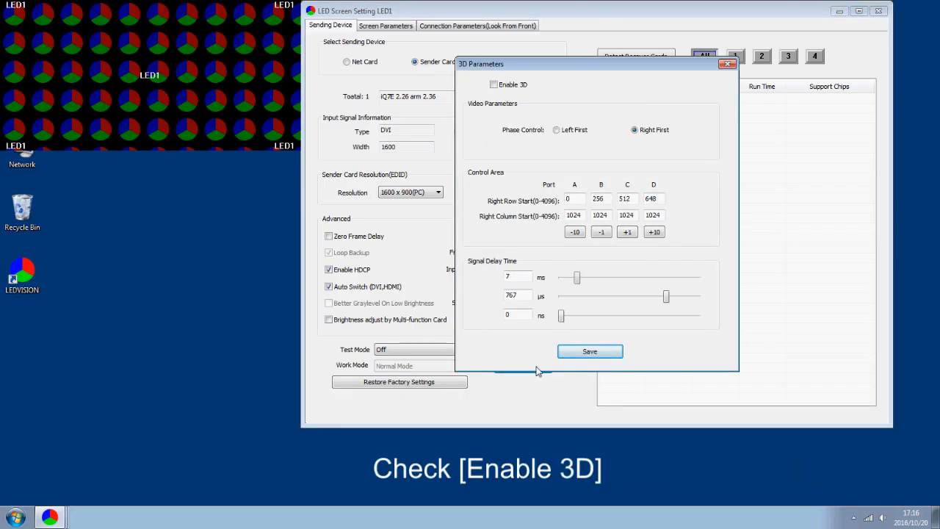
pyautogui.click(493, 85)
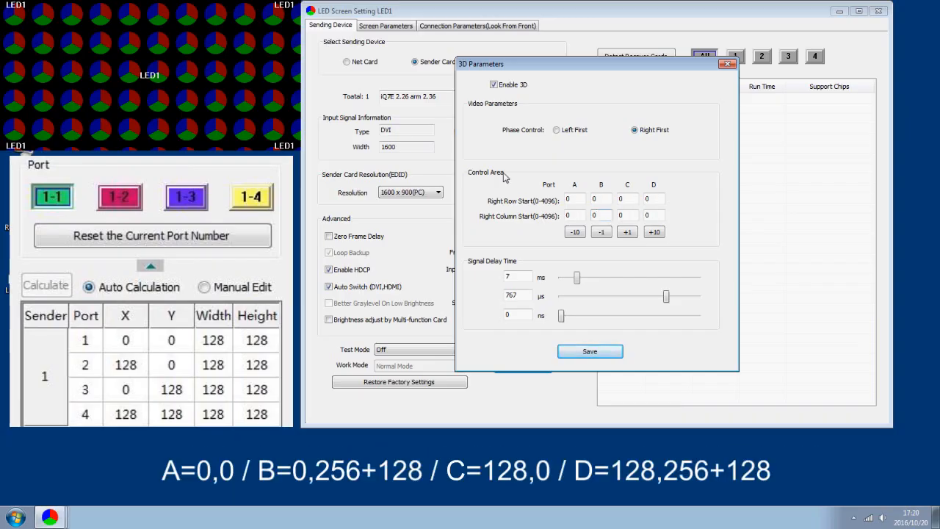
# Step: Set port A's right row and column starts to 0 and port B's right column start to 384
pyautogui.doubleClick(576, 199)
pyautogui.doubleClick(567, 215)
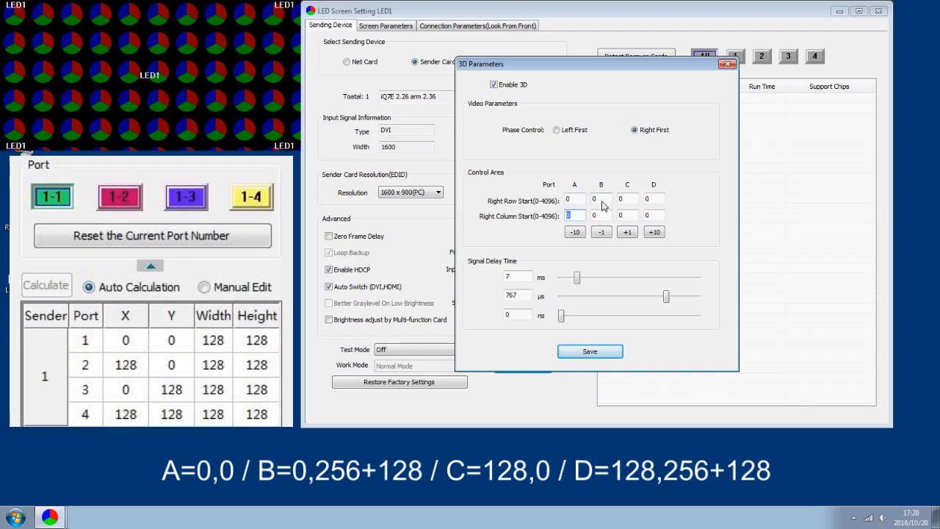
pyautogui.doubleClick(598, 215)
pyautogui.write('384')
# Step: Set port C's right row start to 128 and its right column start to 0
pyautogui.click(625, 199)
pyautogui.doubleClick(620, 198)
pyautogui.write('128')
pyautogui.doubleClick(619, 216)
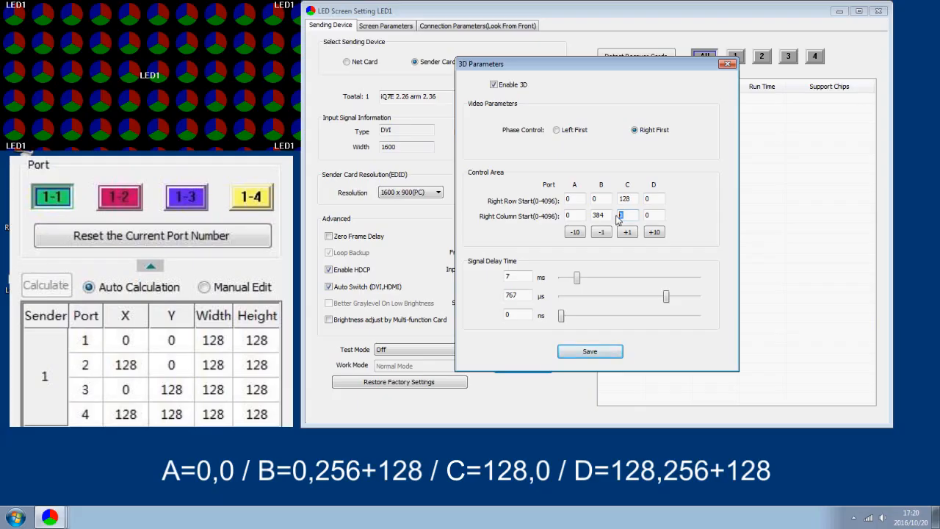
# Step: Set port D's right row start to 128 and right column start to 384, and save the 3D parameters
pyautogui.doubleClick(657, 198)
pyautogui.write('128')
pyautogui.doubleClick(649, 215)
pyautogui.write('384')
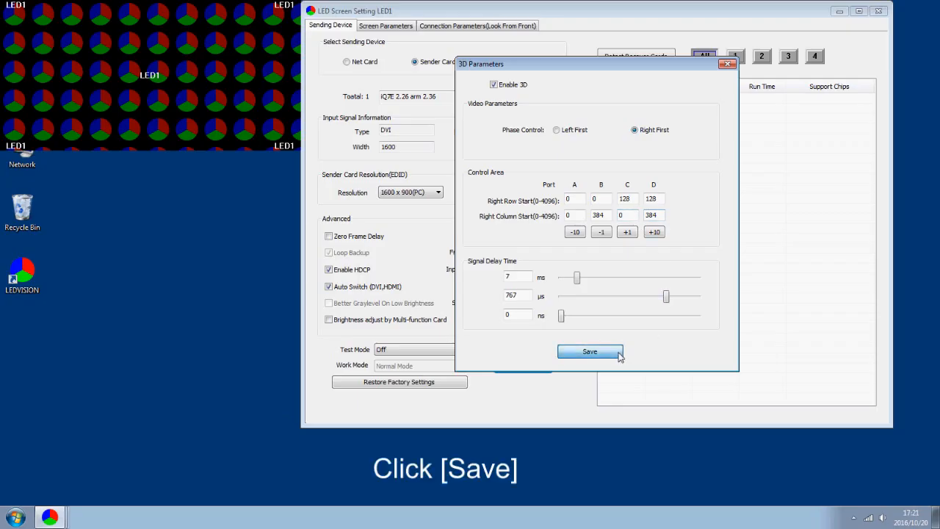
pyautogui.click(589, 351)
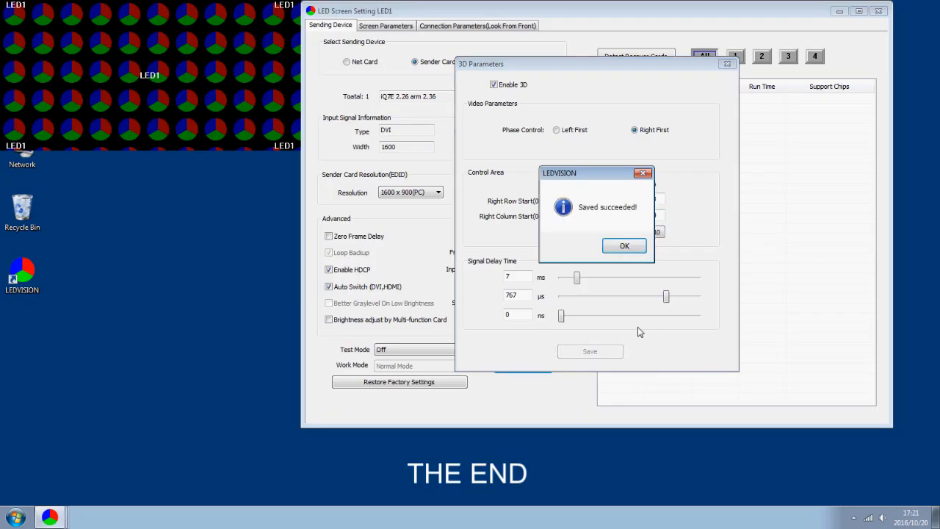
pyautogui.click(624, 245)
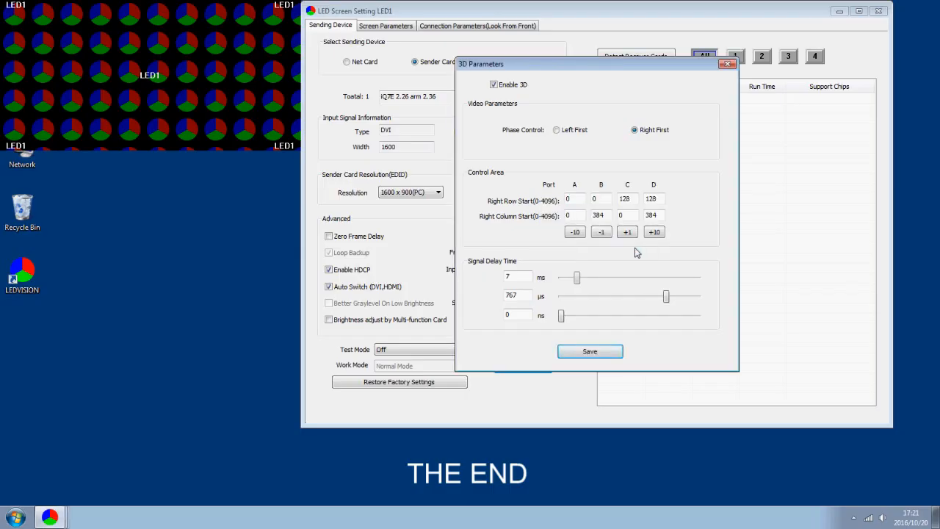